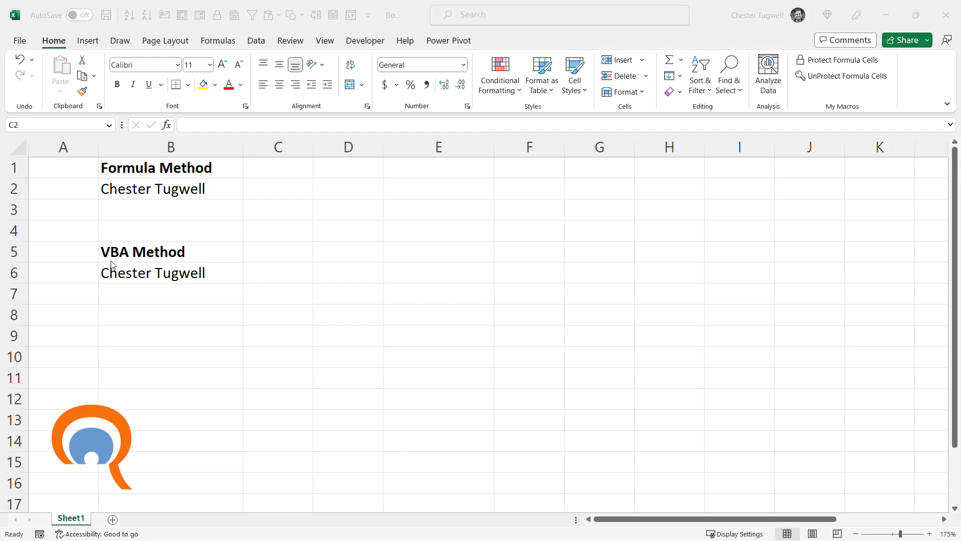
Step: Enter =LEN(B2) in C2 so it counts the name's 15 characters
{"action": "left_click", "coordinate": [260, 192]}
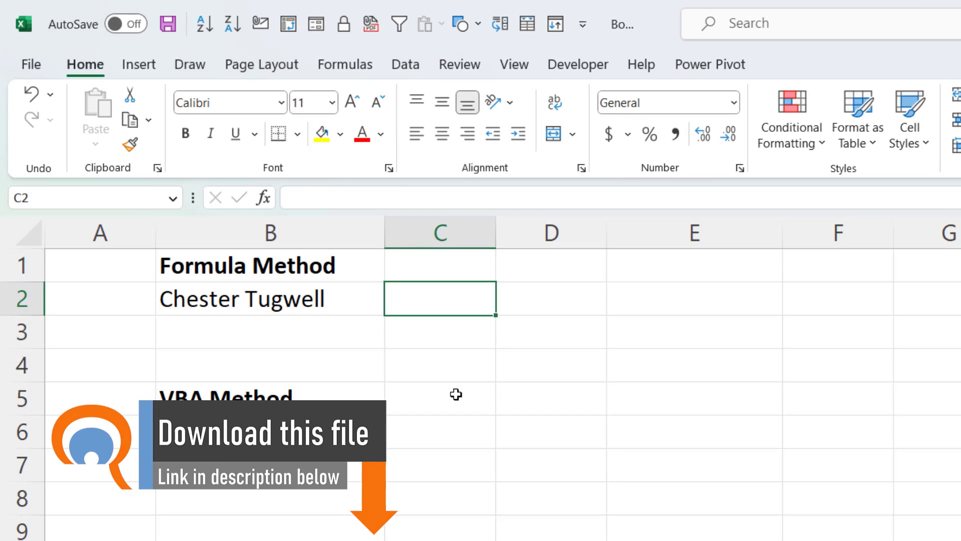
{"action": "type", "text": "="}
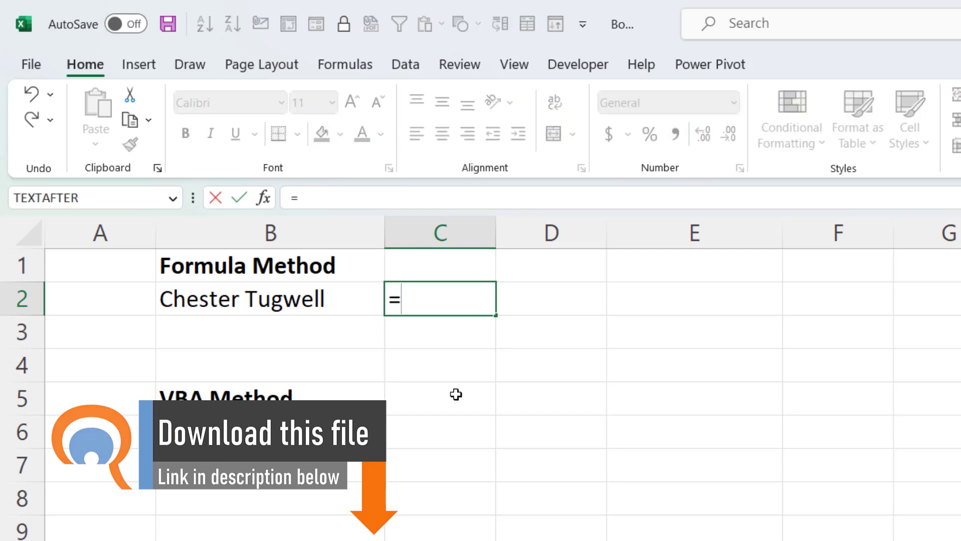
{"action": "type", "text": "len"}
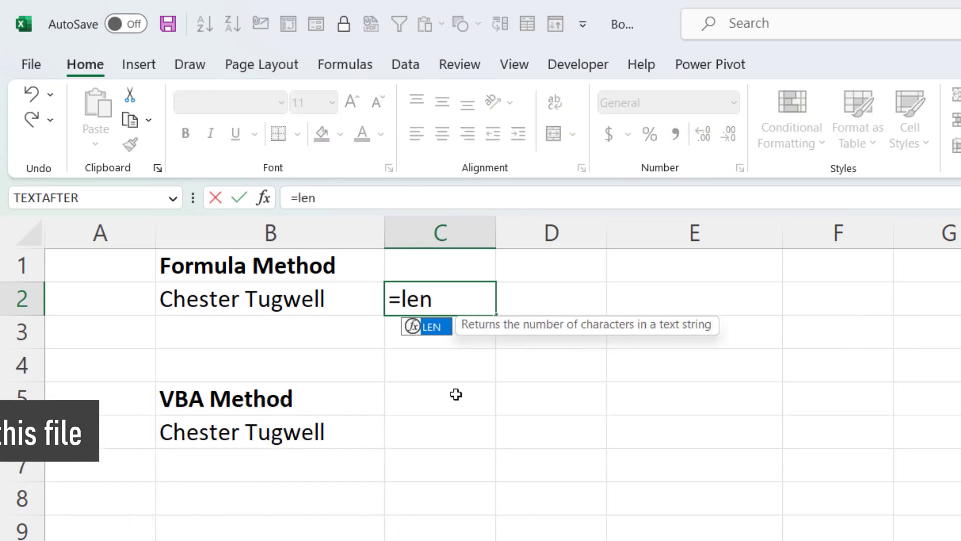
{"action": "type", "text": "("}
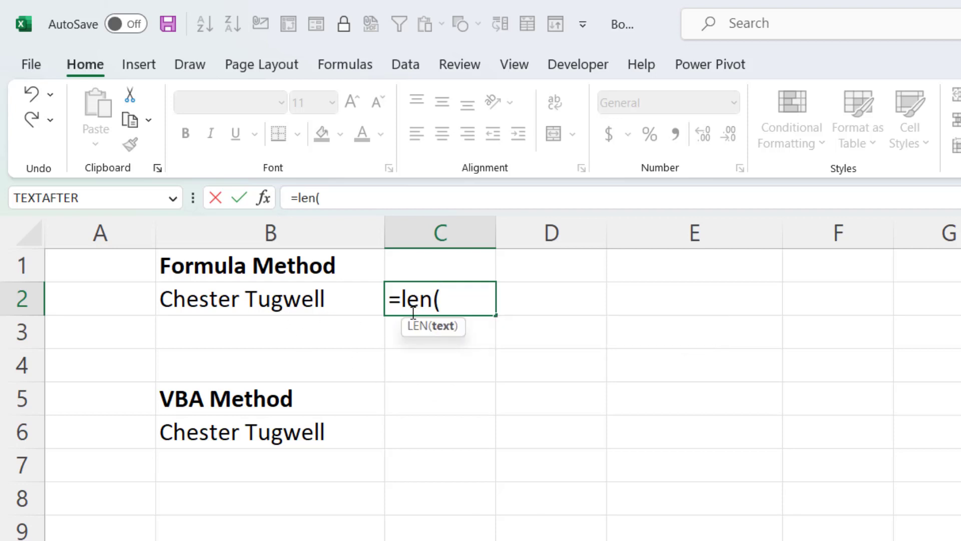
{"action": "left_click", "coordinate": [264, 297]}
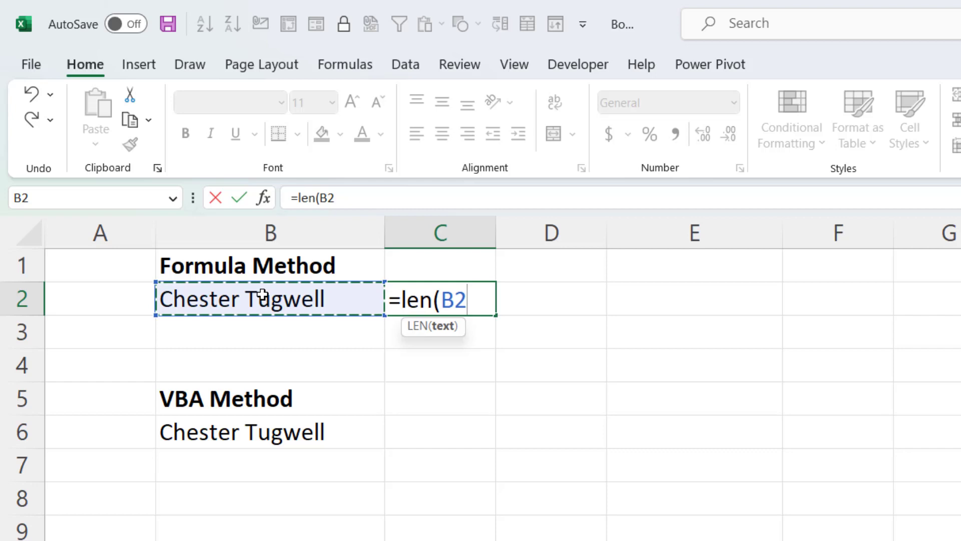
{"action": "type", "text": ")"}
{"action": "key", "text": "Return"}
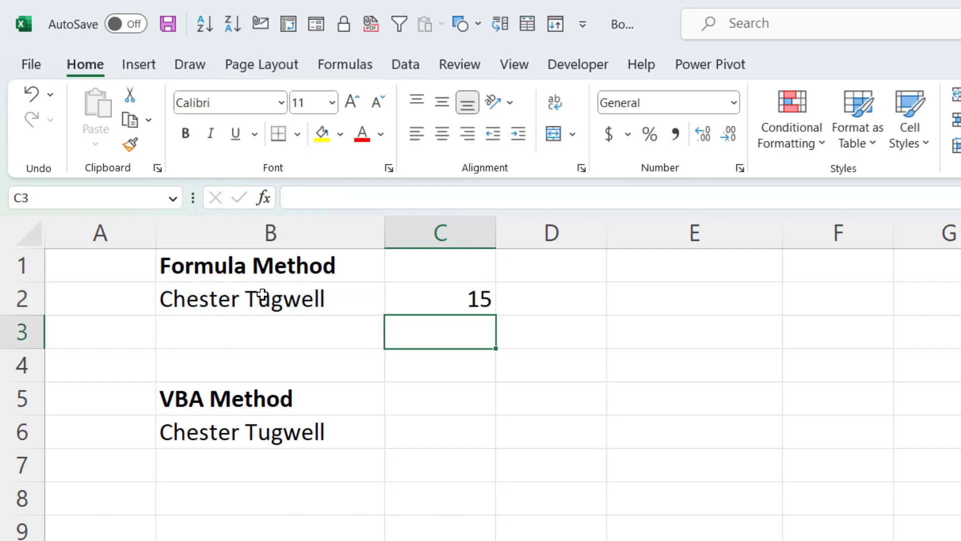
Step: Rewrite C2 as =SEQUENCE(1,LEN(B2),LEN(B2),-1) to spill a countdown from 15
{"action": "left_click", "coordinate": [429, 300]}
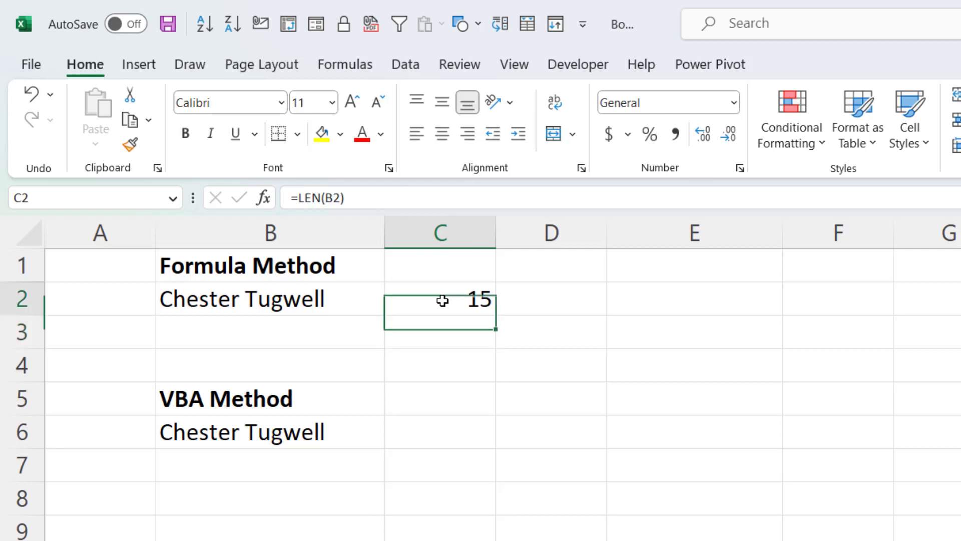
{"action": "double_click", "coordinate": [440, 298]}
{"action": "left_click", "coordinate": [405, 299]}
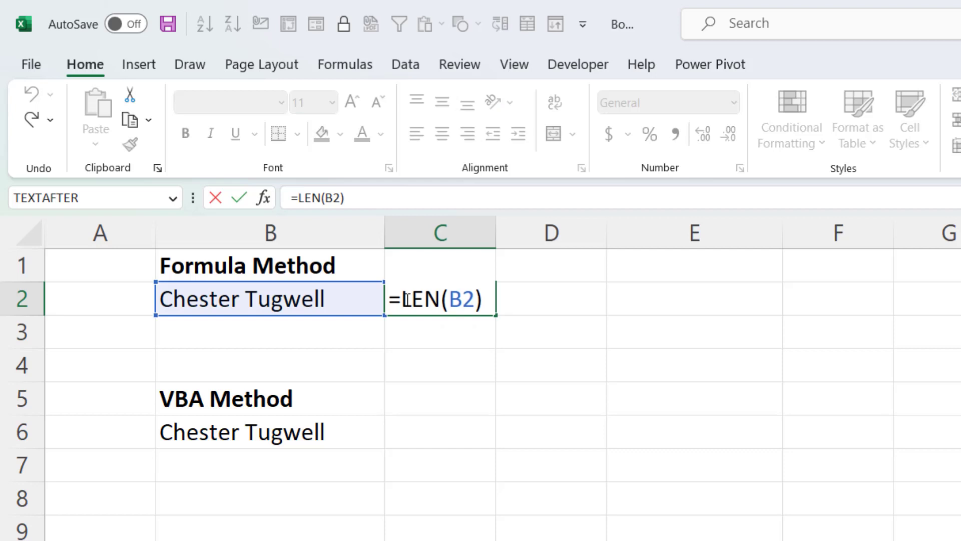
{"action": "type", "text": "sequ"}
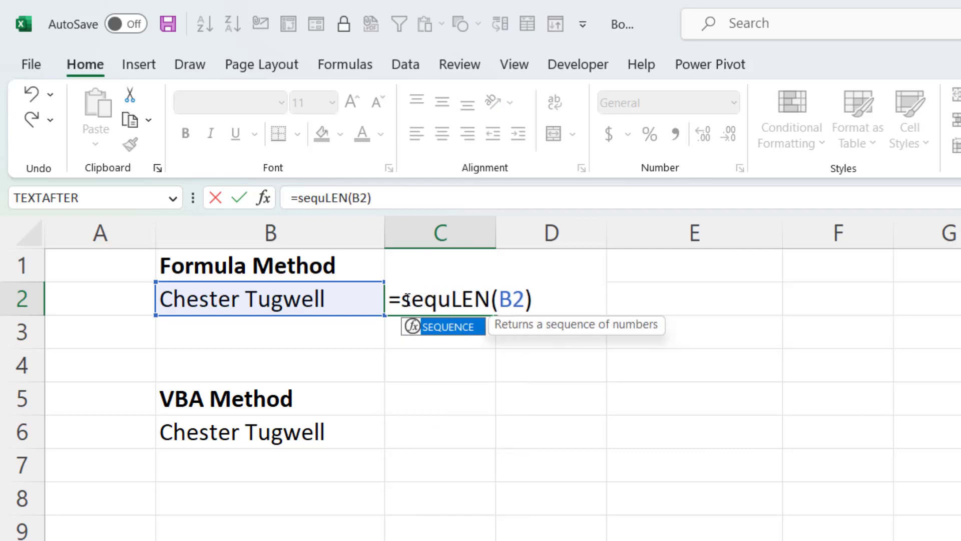
{"action": "double_click", "coordinate": [445, 327]}
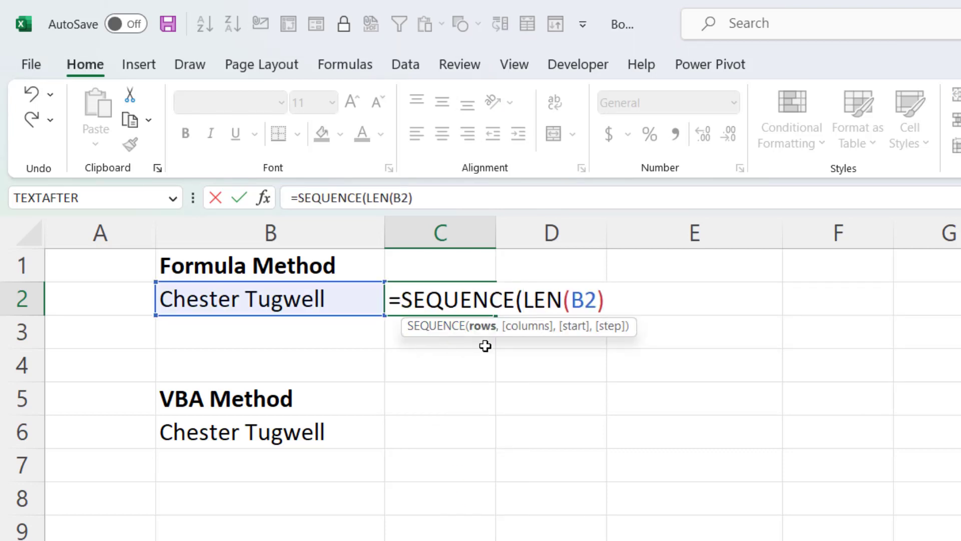
{"action": "type", "text": "1"}
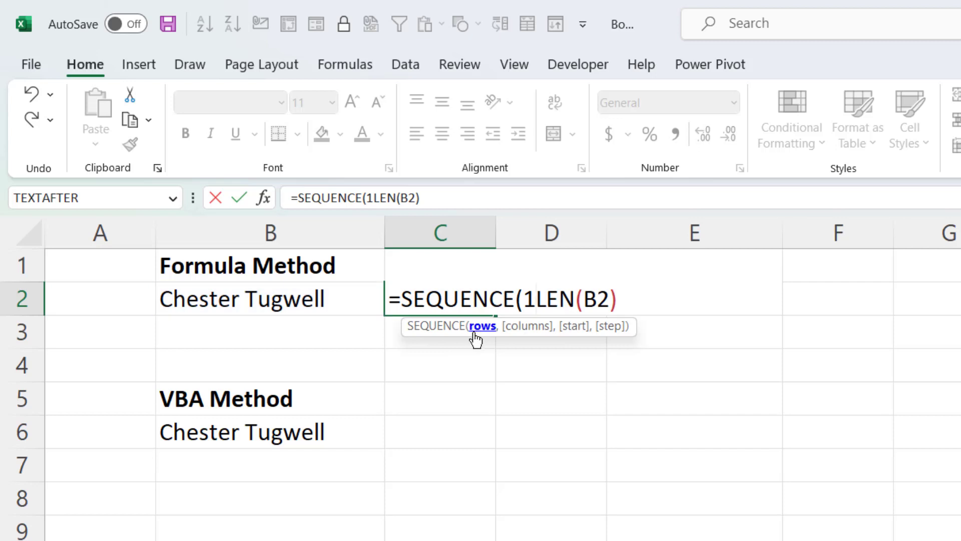
{"action": "type", "text": ","}
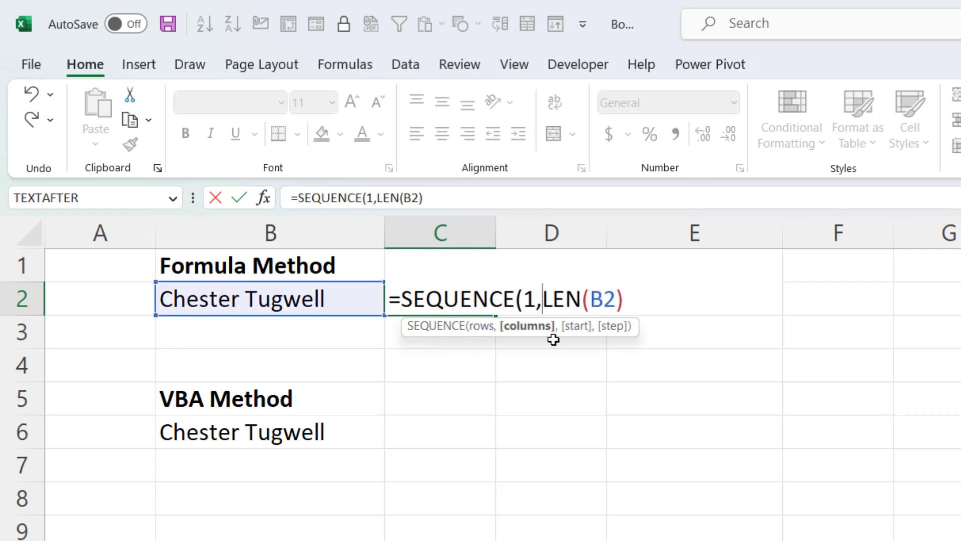
{"action": "left_click", "coordinate": [639, 300]}
{"action": "type", "text": ",len"}
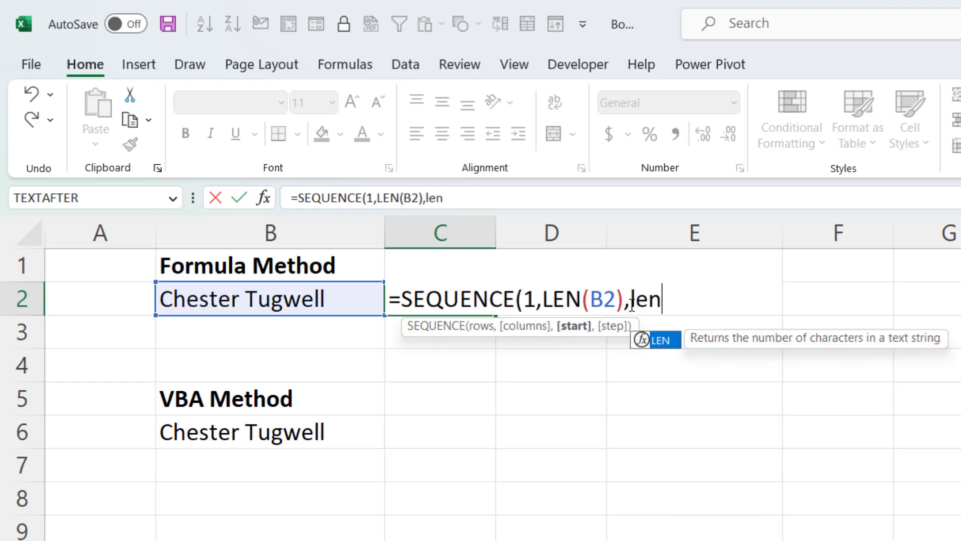
{"action": "type", "text": "("}
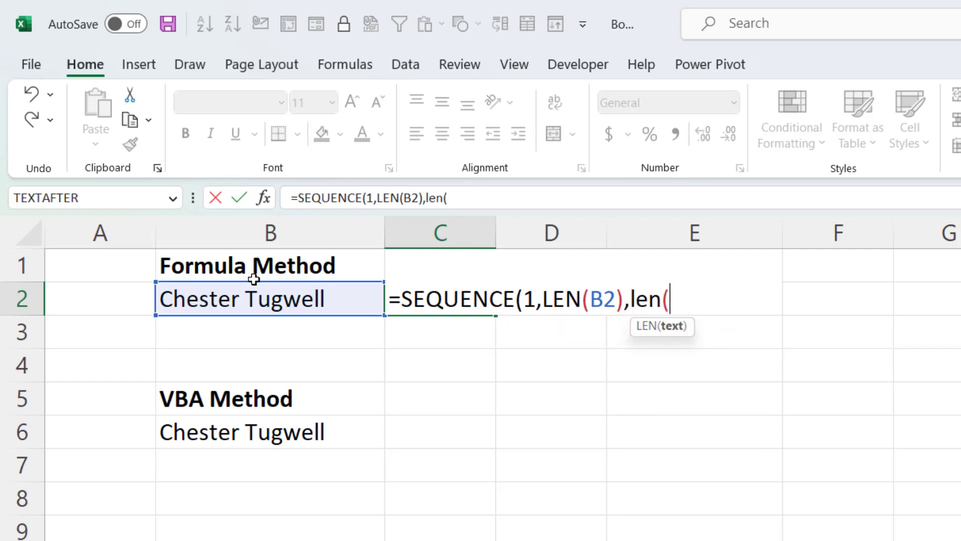
{"action": "left_click", "coordinate": [279, 303]}
{"action": "type", "text": ")"}
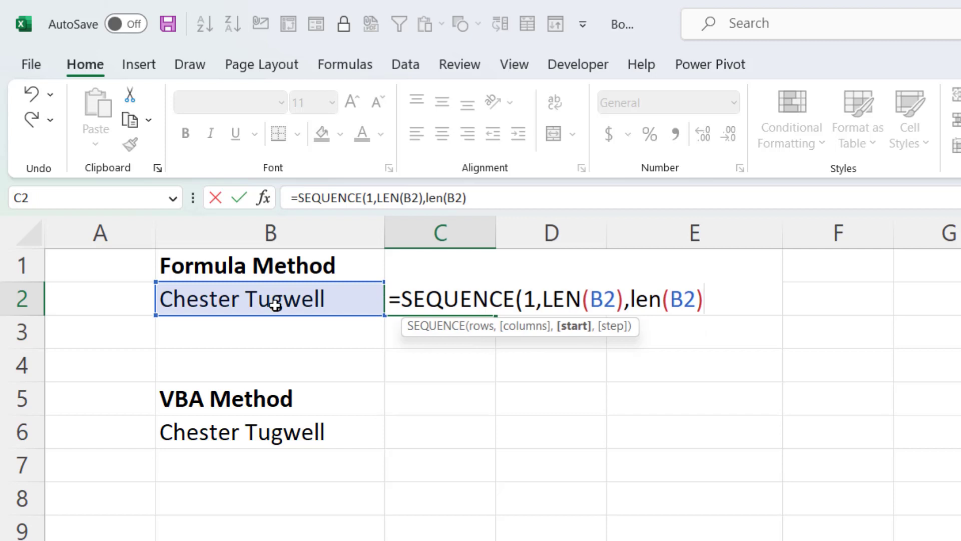
{"action": "type", "text": ","}
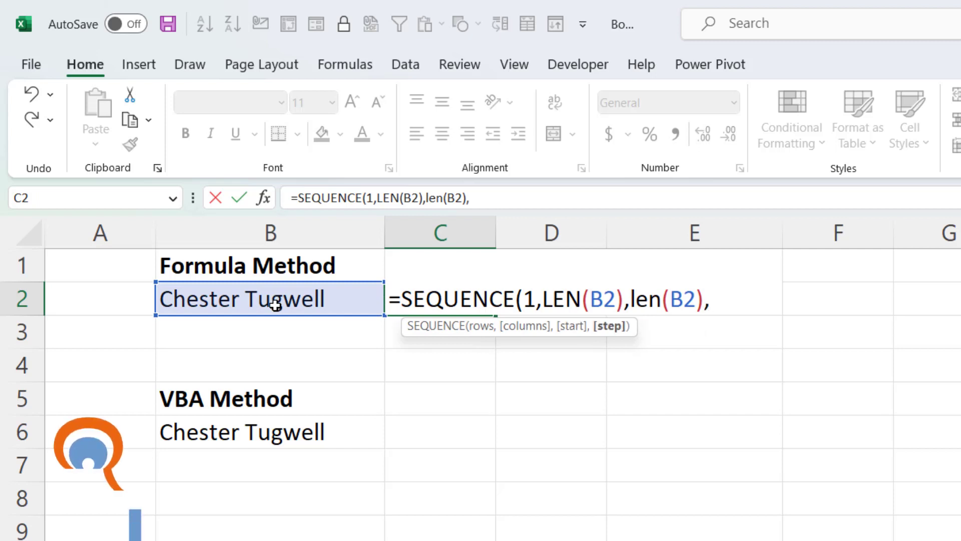
{"action": "type", "text": "-1"}
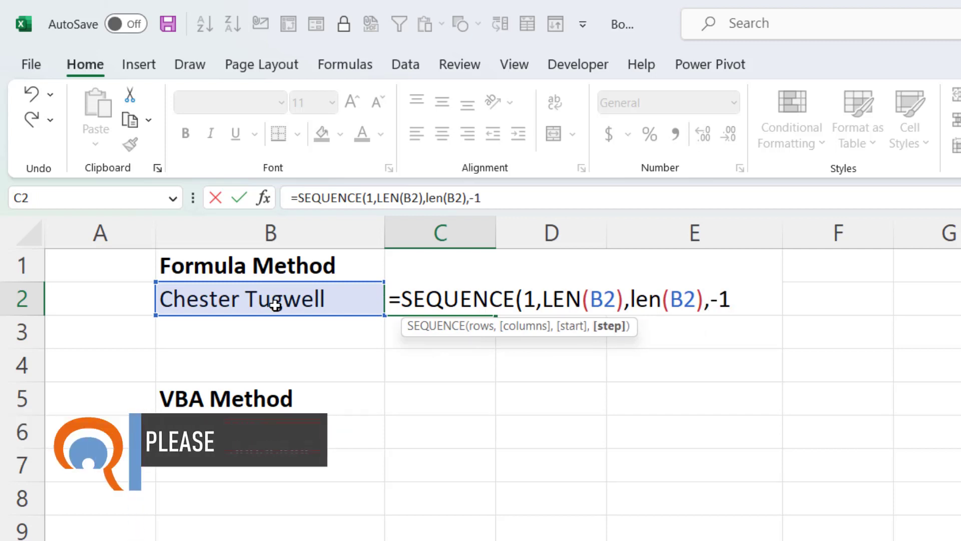
{"action": "type", "text": ")"}
{"action": "key", "text": "Return"}
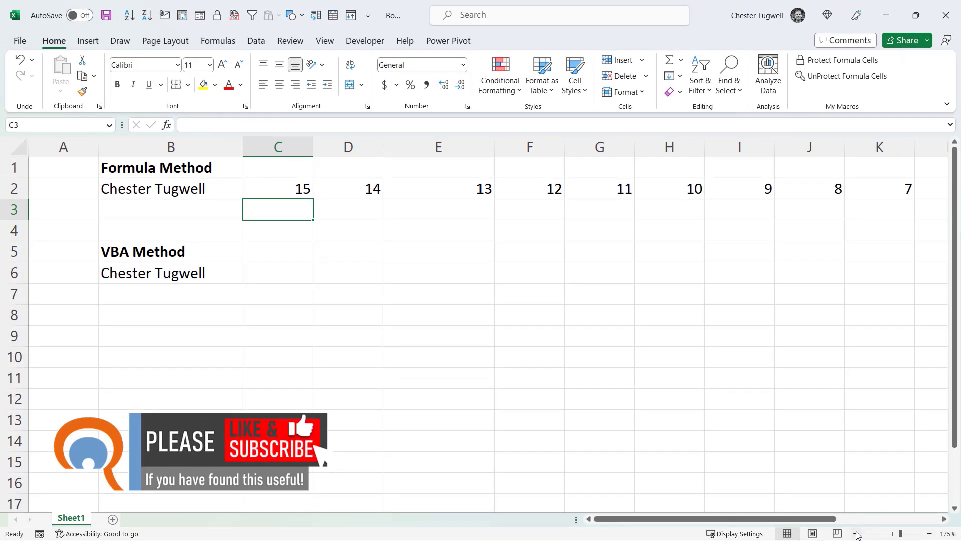
Step: Zoom out and back in to check the countdown spilled across row 2
{"action": "left_click", "coordinate": [856, 533]}
{"action": "left_click", "coordinate": [857, 533]}
{"action": "left_click", "coordinate": [857, 533]}
{"action": "left_click", "coordinate": [857, 533]}
{"action": "left_click", "coordinate": [857, 533]}
{"action": "left_click", "coordinate": [856, 533]}
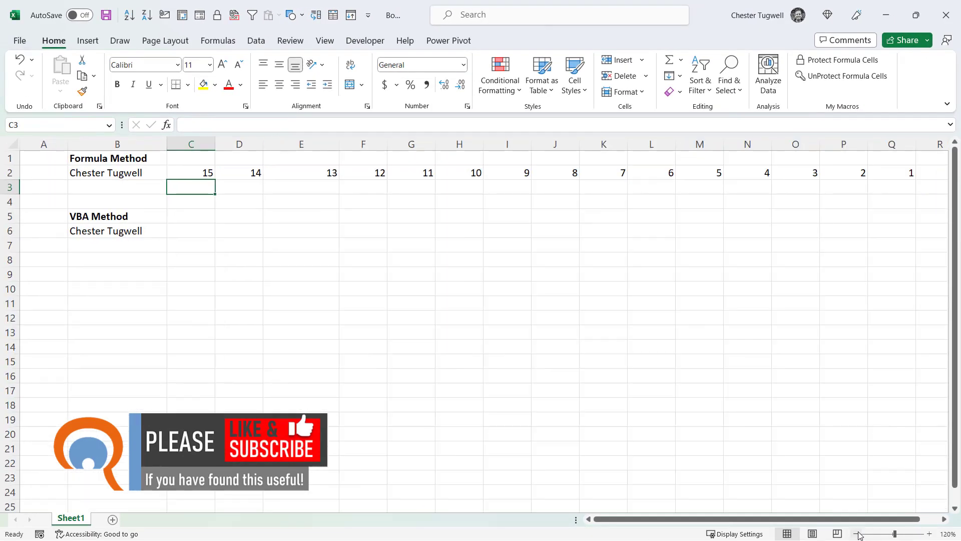
{"action": "left_click", "coordinate": [930, 534]}
{"action": "left_click", "coordinate": [930, 534]}
{"action": "left_click", "coordinate": [930, 534]}
{"action": "left_click", "coordinate": [930, 534]}
{"action": "left_click_drag", "start_coordinate": [807, 519], "coordinate": [781, 525]}
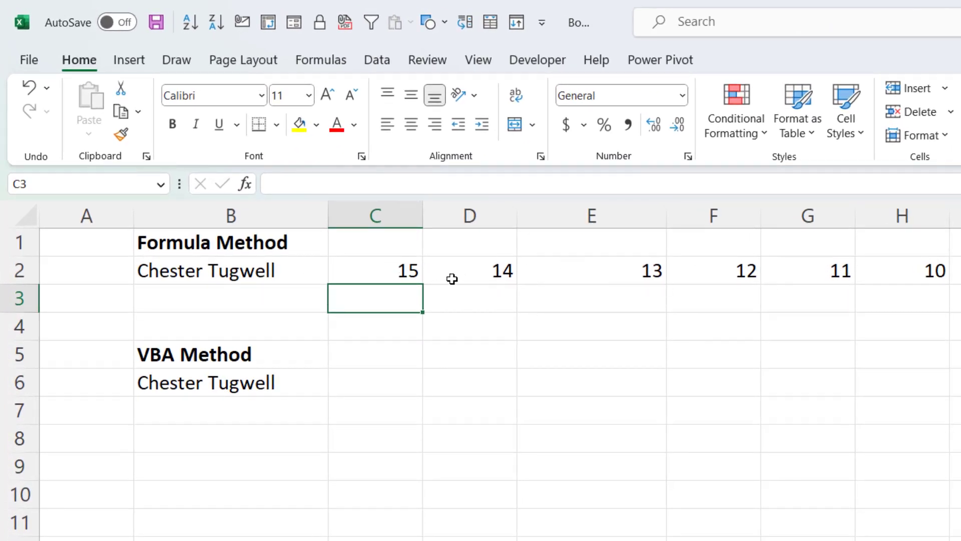
Step: Wrap C2's SEQUENCE in MID(B2, …, 1) so the name's letters spill in reverse
{"action": "double_click", "coordinate": [399, 273]}
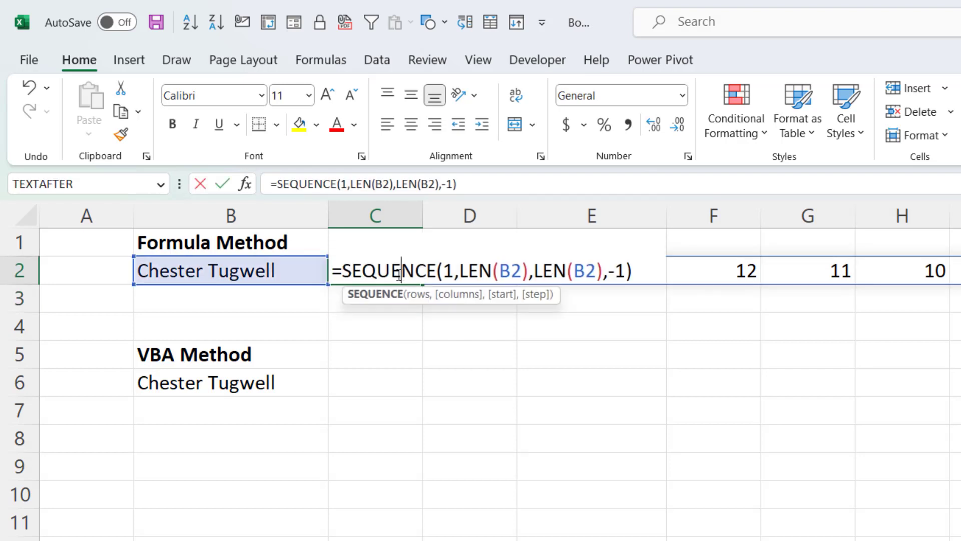
{"action": "left_click", "coordinate": [343, 273]}
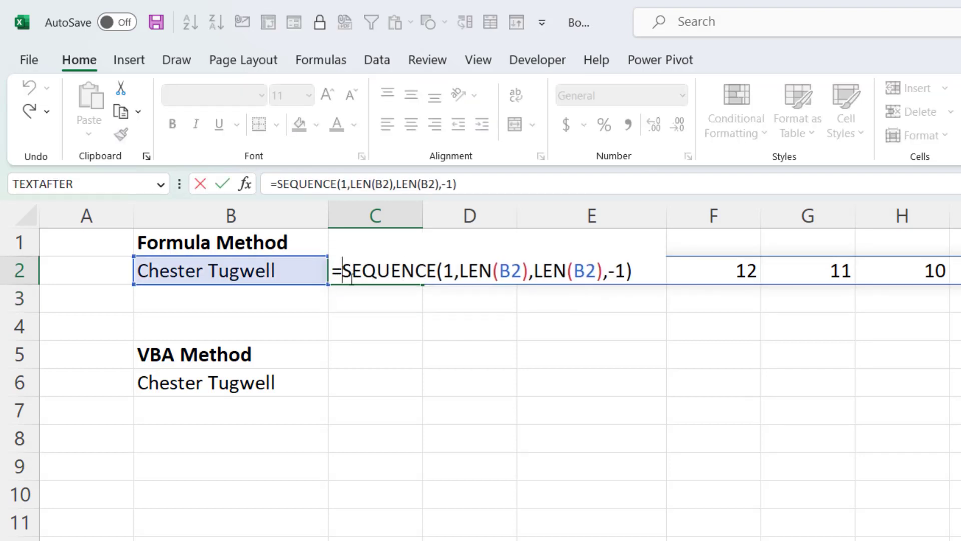
{"action": "type", "text": "MID("}
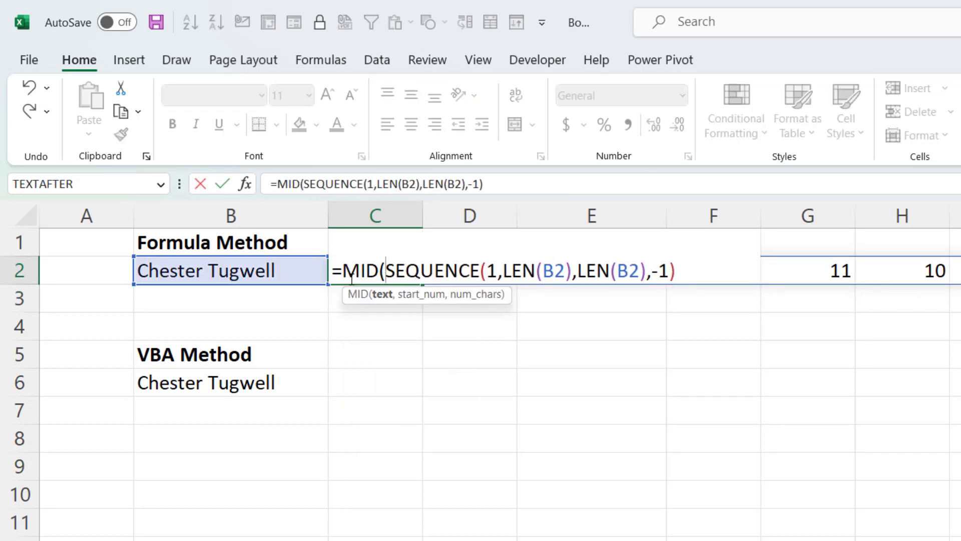
{"action": "left_click", "coordinate": [251, 270]}
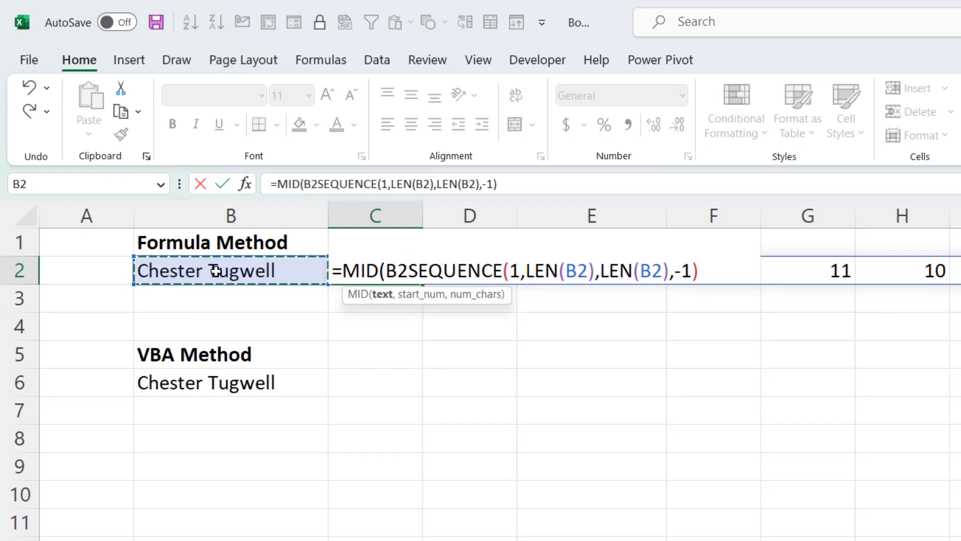
{"action": "type", "text": ","}
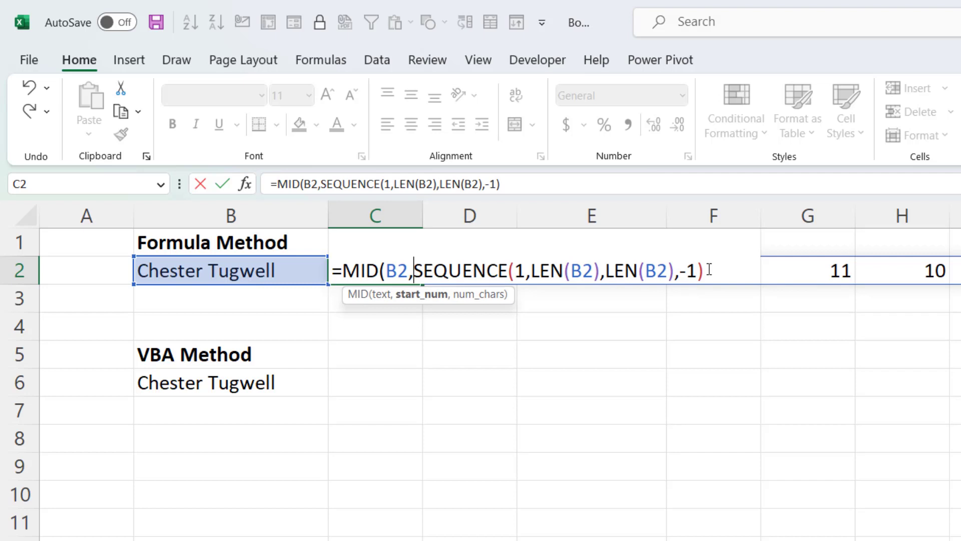
{"action": "type", "text": ","}
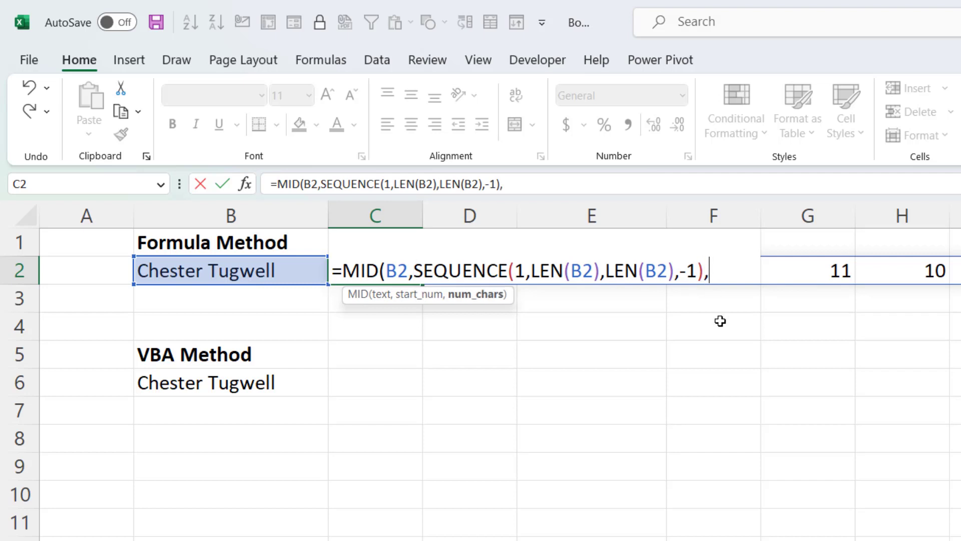
{"action": "type", "text": "1)"}
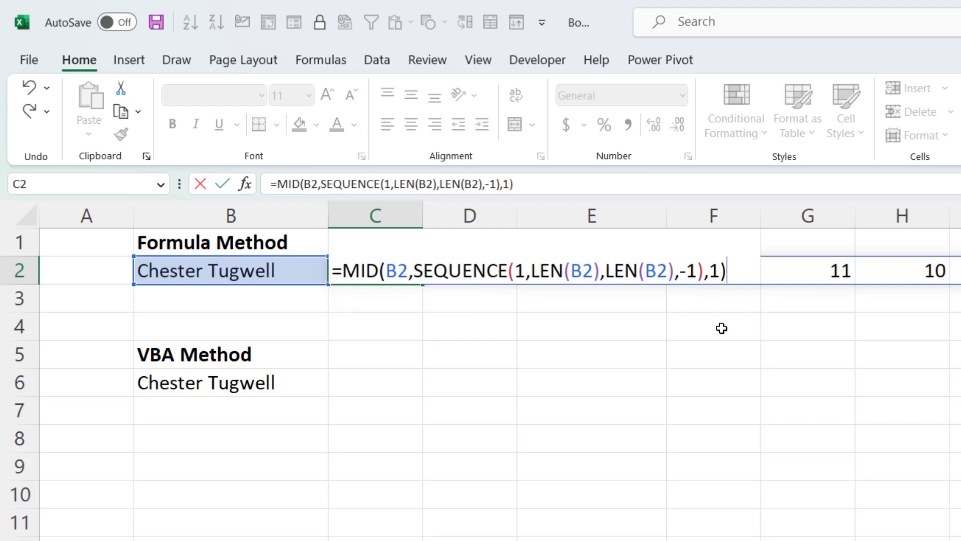
{"action": "key", "text": "Return"}
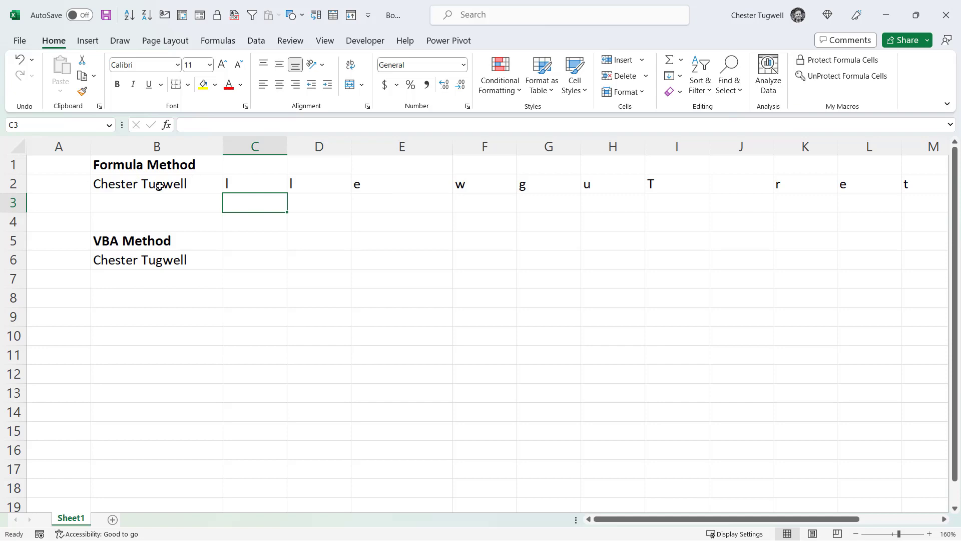
Step: Wrap C2's formula in CONCAT so it shows 'llewguT retsehC' as one string
{"action": "left_click", "coordinate": [240, 181]}
{"action": "double_click", "coordinate": [234, 180]}
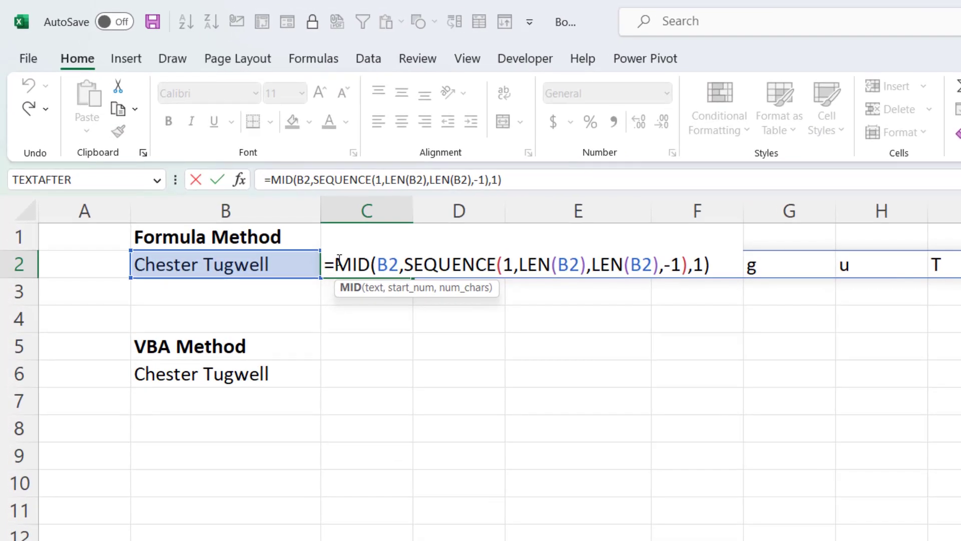
{"action": "type", "text": "CON"}
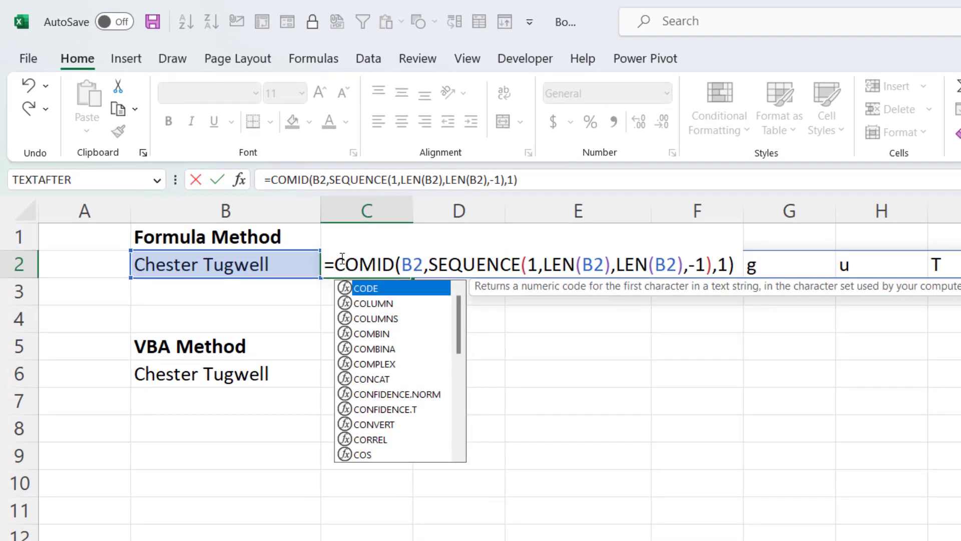
{"action": "type", "text": "CAT("}
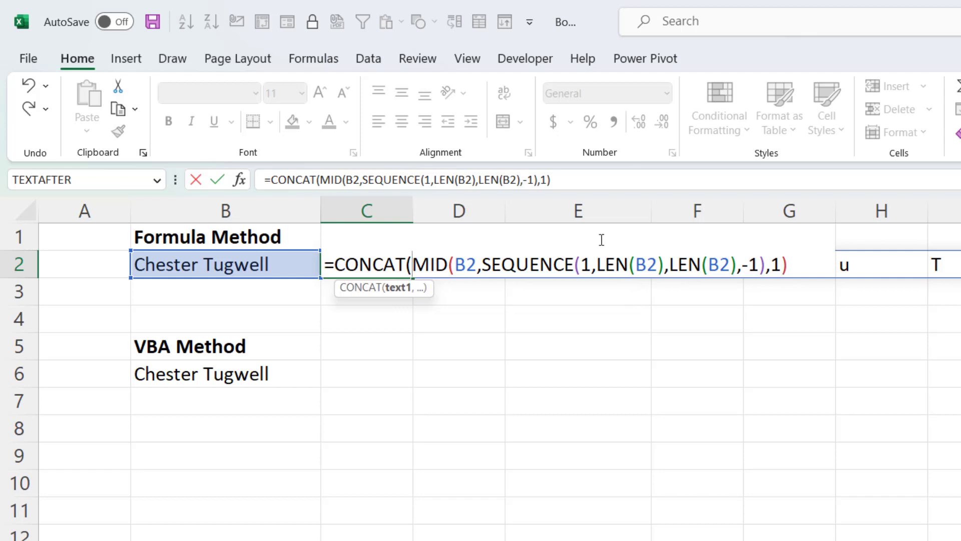
{"action": "left_click", "coordinate": [801, 261]}
{"action": "type", "text": ")"}
{"action": "key", "text": "Return"}
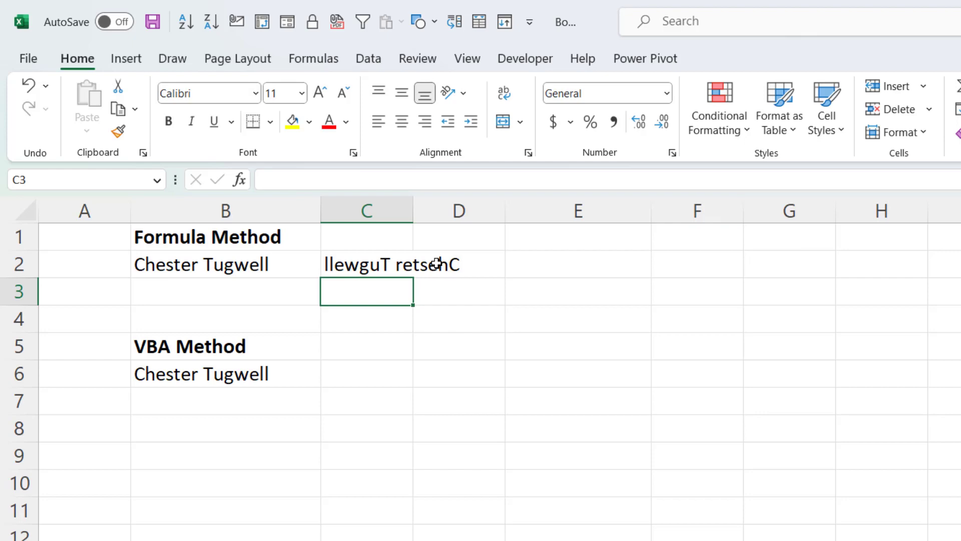
{"action": "left_click", "coordinate": [371, 379]}
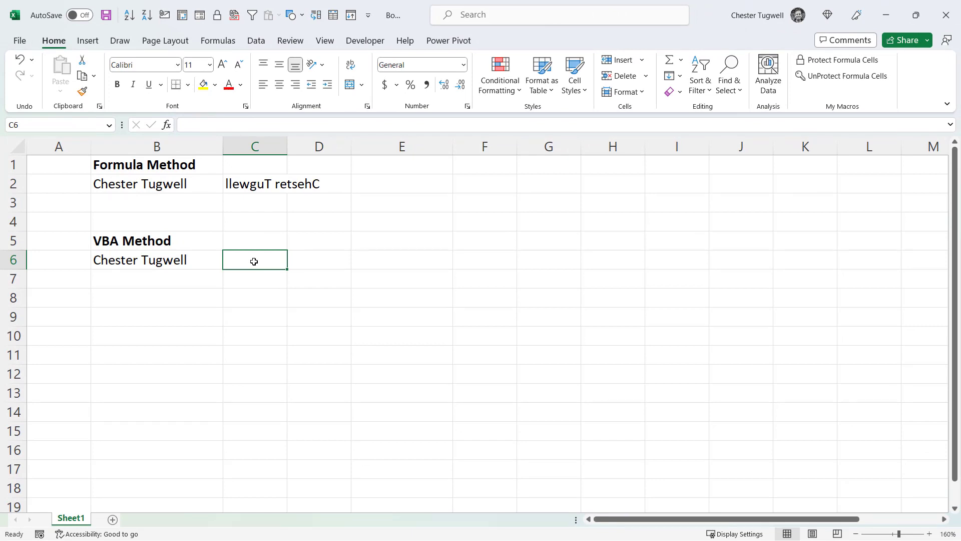
Step: Write Function TEXTREV(Text As String) returning StrReverse(Text) in Module1 via Sheet1's View Code
{"action": "right_click", "coordinate": [72, 521]}
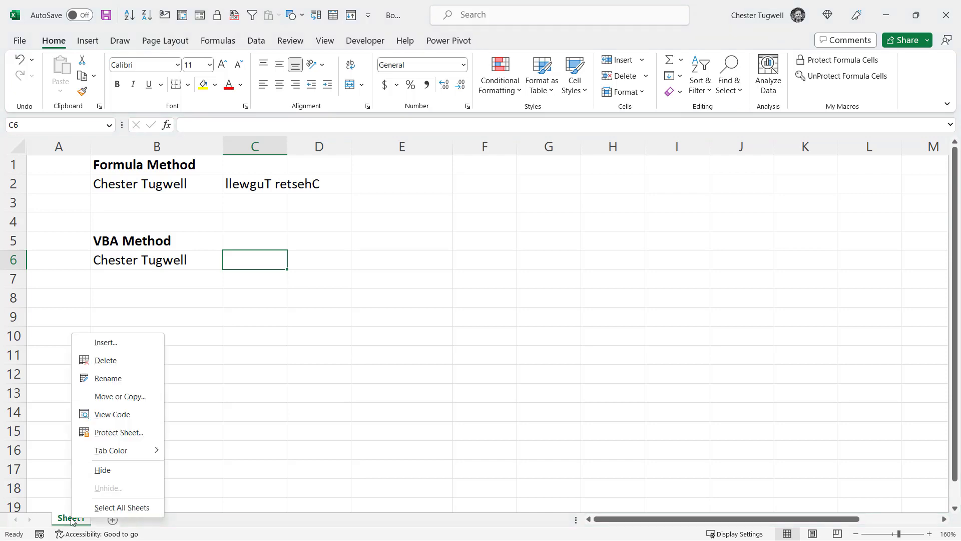
{"action": "left_click", "coordinate": [99, 416]}
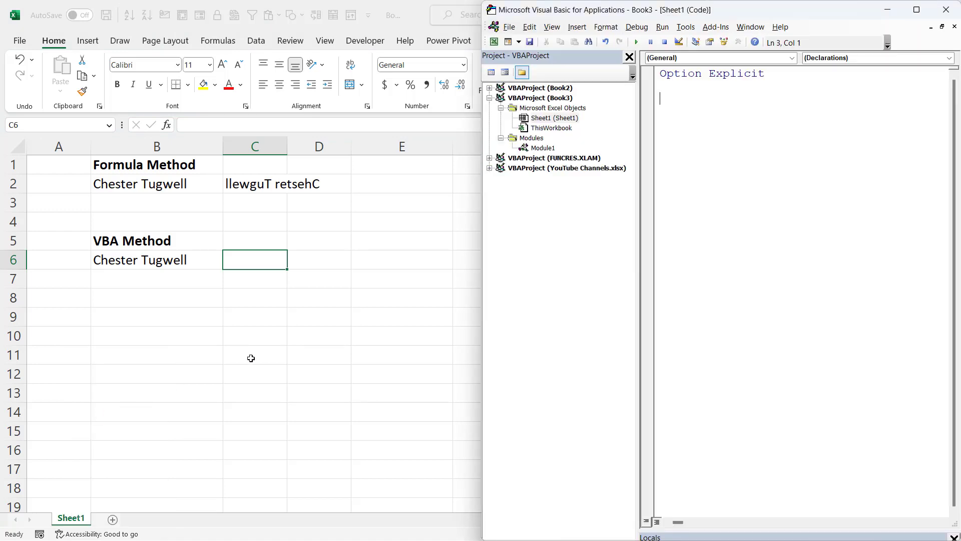
{"action": "left_click", "coordinate": [541, 147]}
{"action": "left_click", "coordinate": [576, 28]}
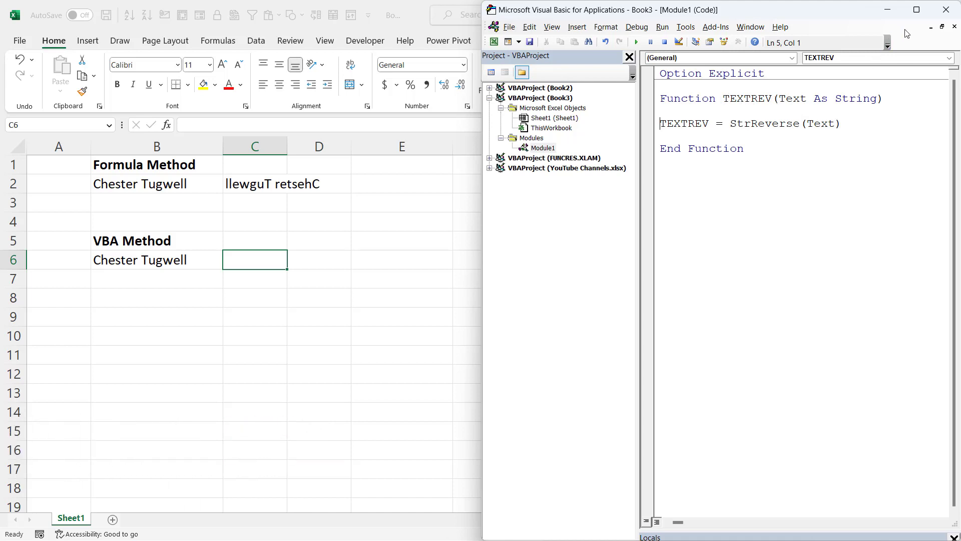
Step: Back in the sheet, enter =TEXTREV(B6) in C6 to show the name reversed
{"action": "left_click", "coordinate": [943, 11]}
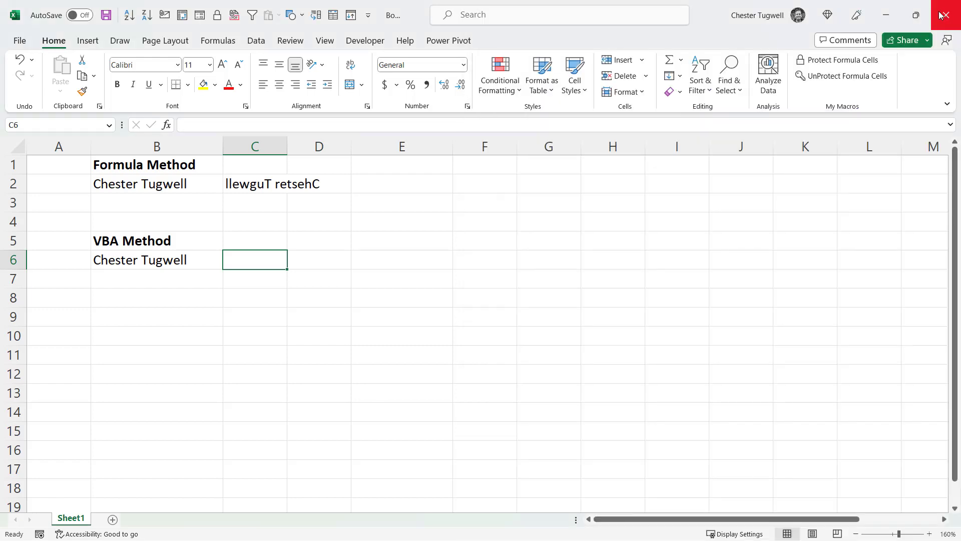
{"action": "type", "text": "="}
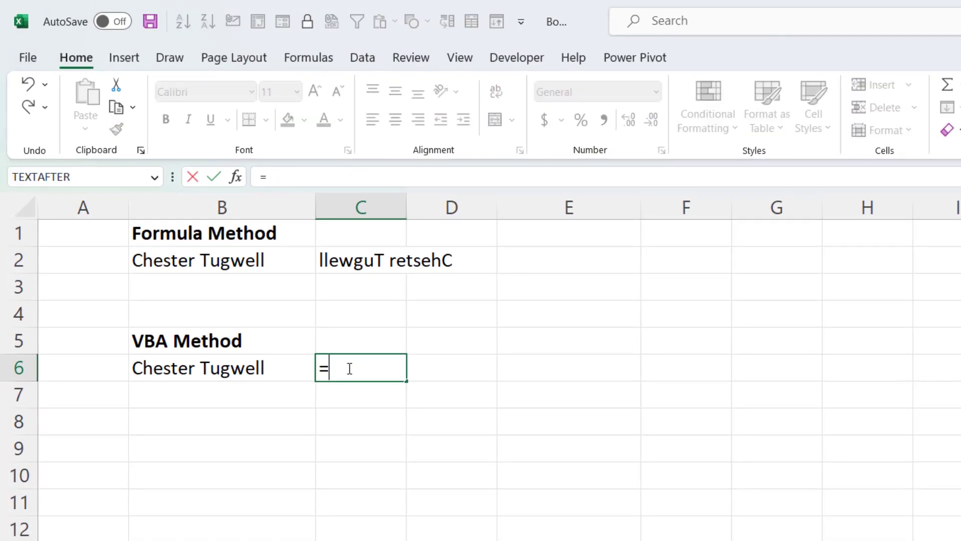
{"action": "type", "text": "t"}
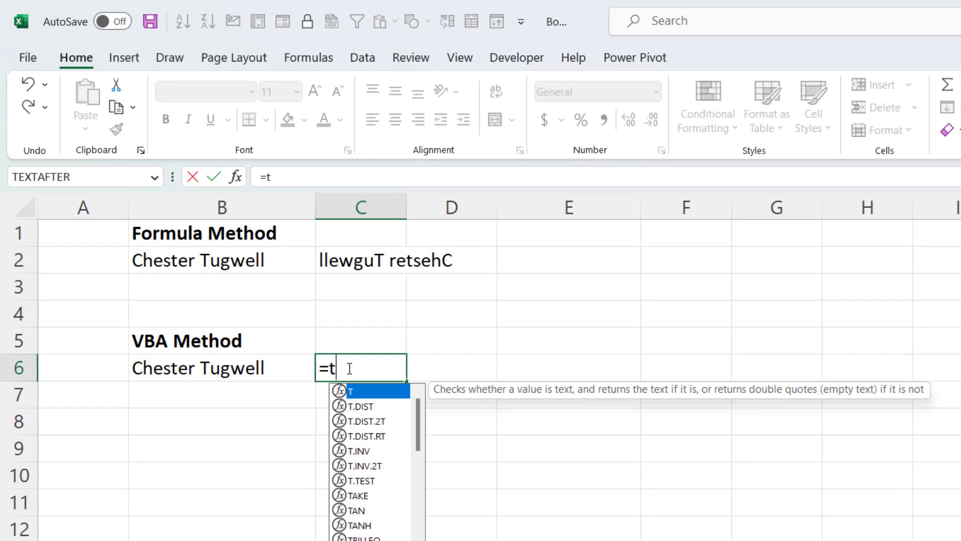
{"action": "type", "text": "e"}
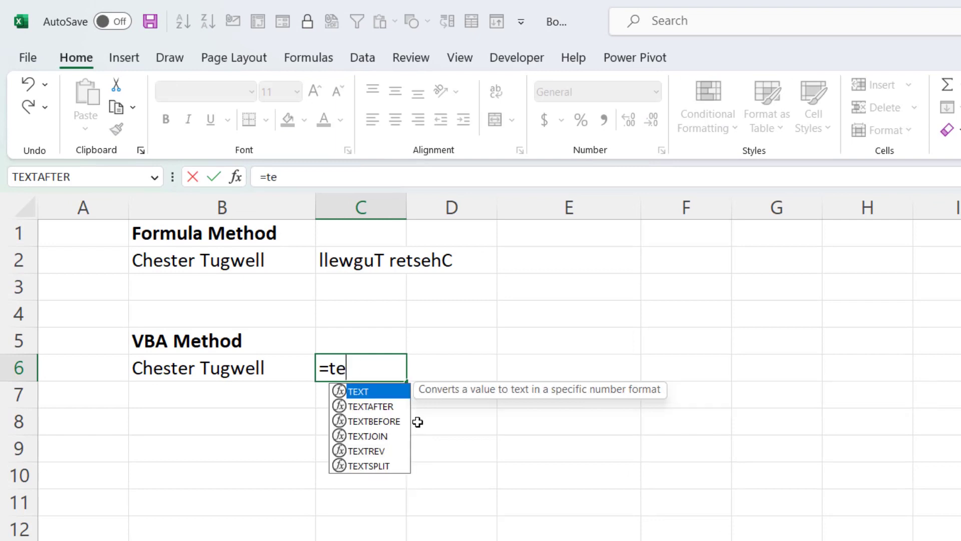
{"action": "double_click", "coordinate": [368, 450]}
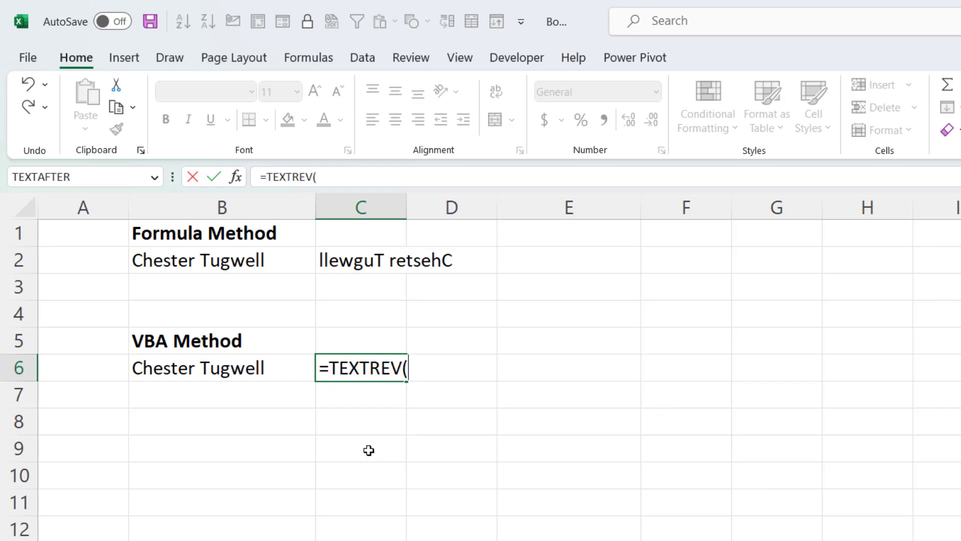
{"action": "left_click", "coordinate": [189, 368]}
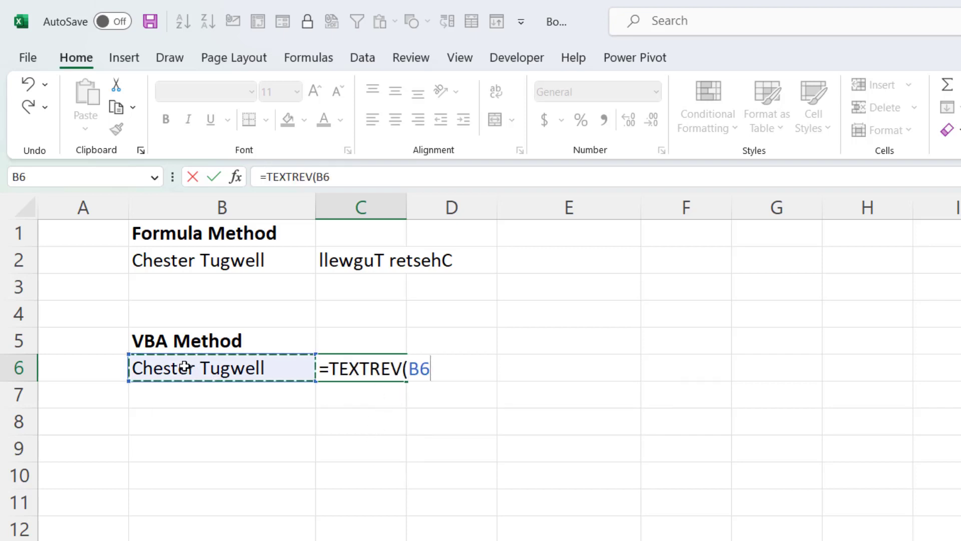
{"action": "type", "text": ")"}
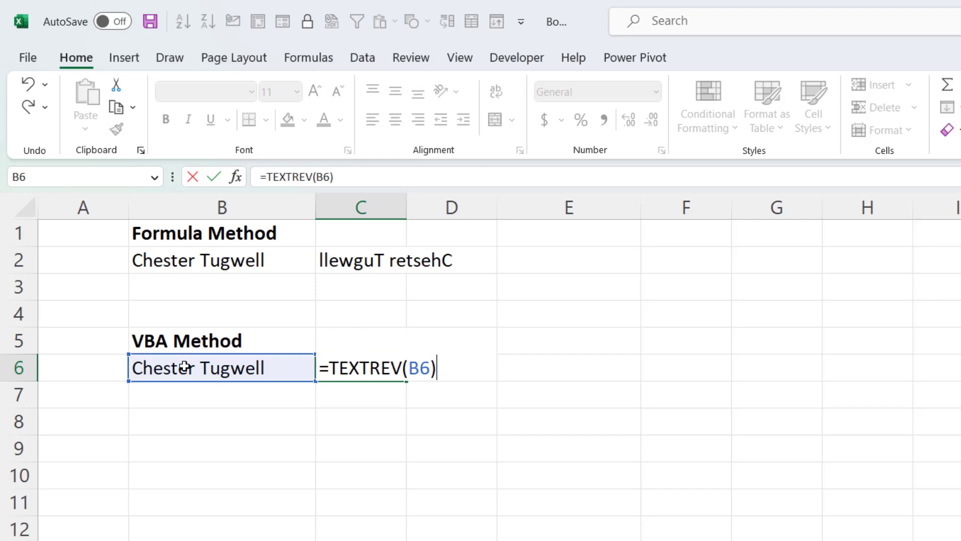
{"action": "key", "text": "Return"}
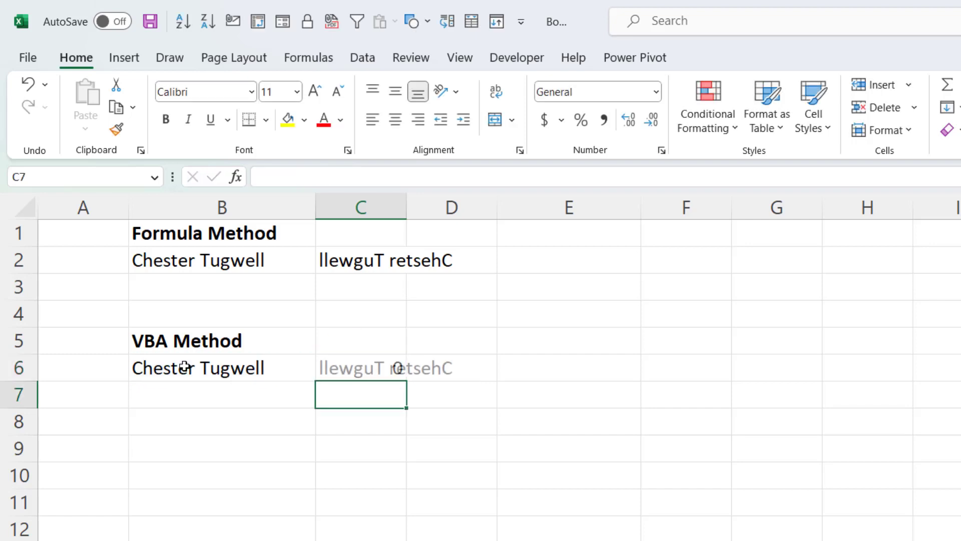